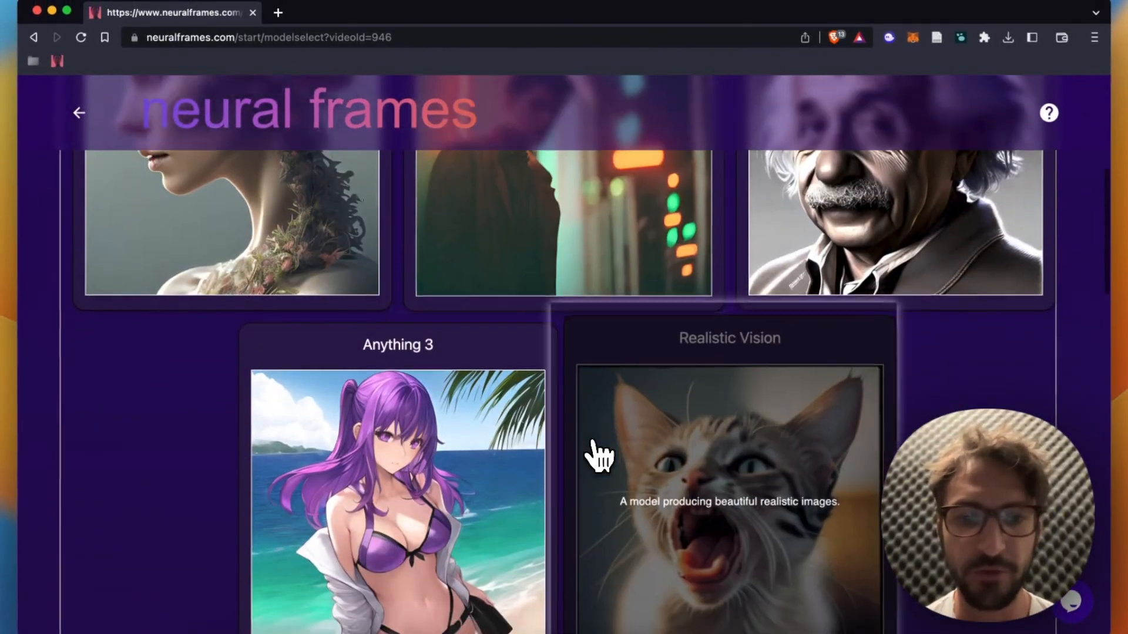
scroll(600, 455, up, 4)
scroll(599, 455, down, 3)
scroll(600, 456, down, 4)
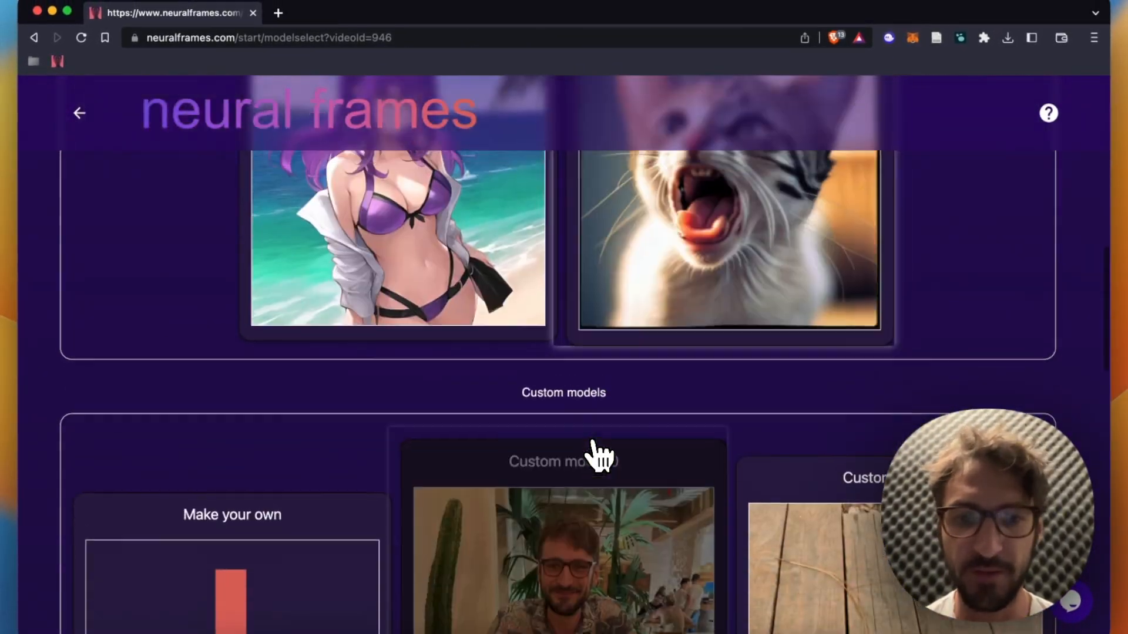
scroll(600, 455, up, 5)
scroll(600, 456, up, 3)
Step: With the OpenJourney model, render 'fractal universe' first-frame images in 9:16 portrait format
click(297, 362)
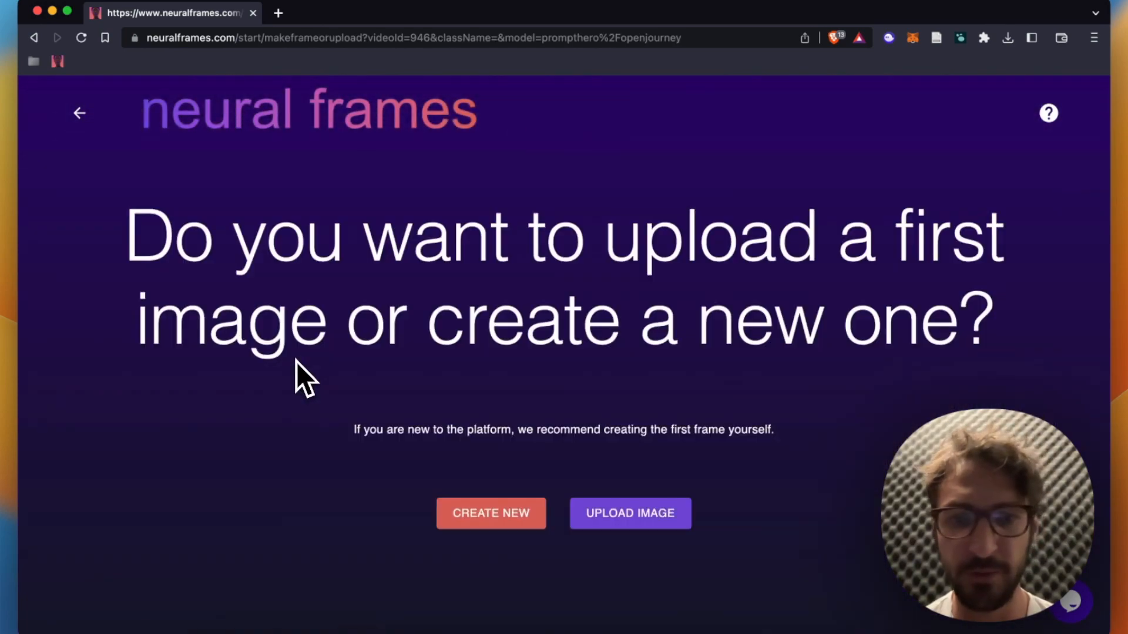
click(491, 512)
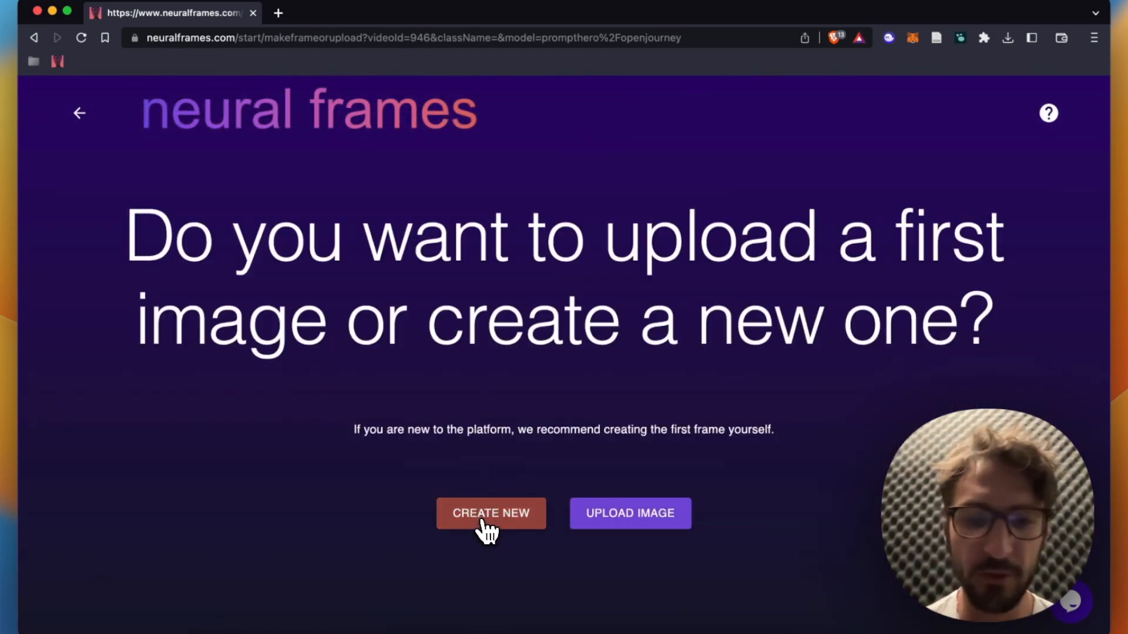
text(frac)
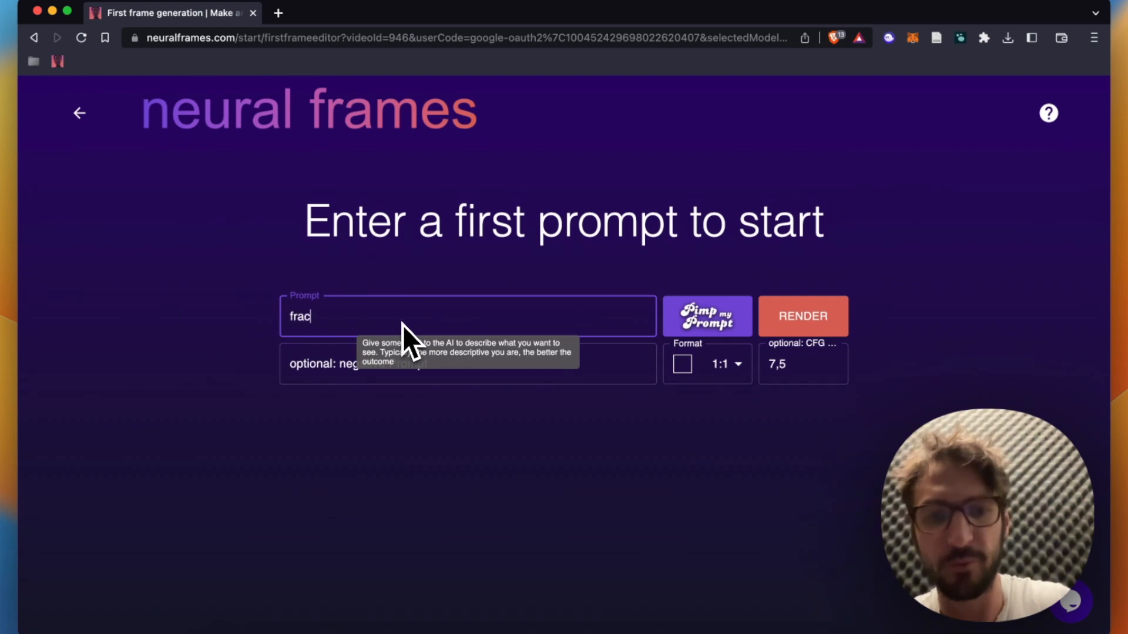
text(tal univers)
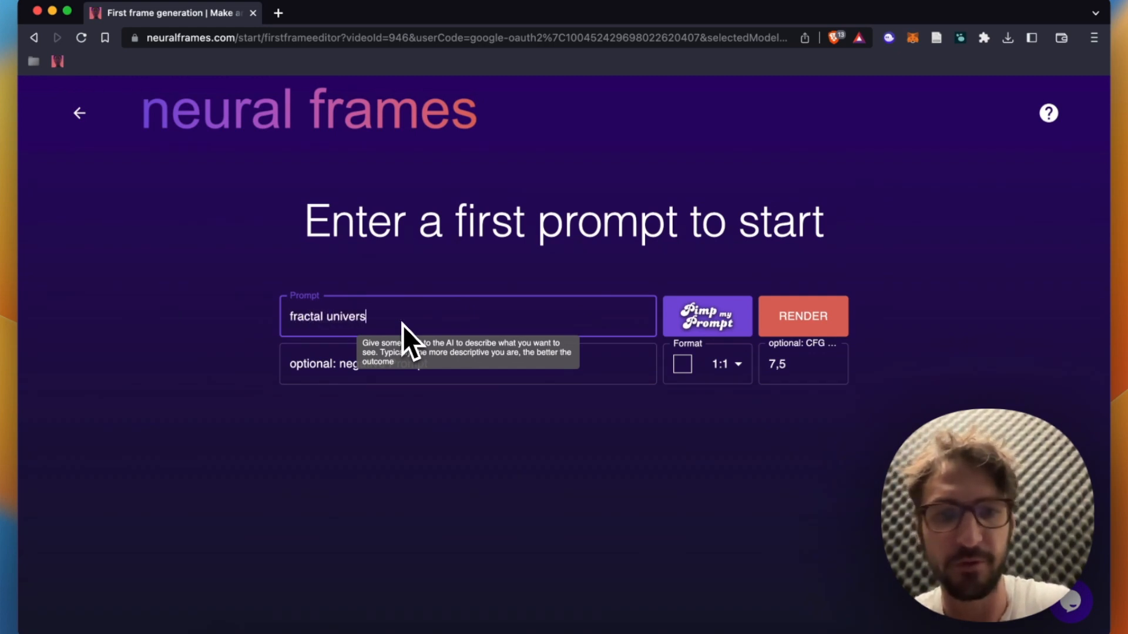
text(e)
click(703, 365)
click(697, 467)
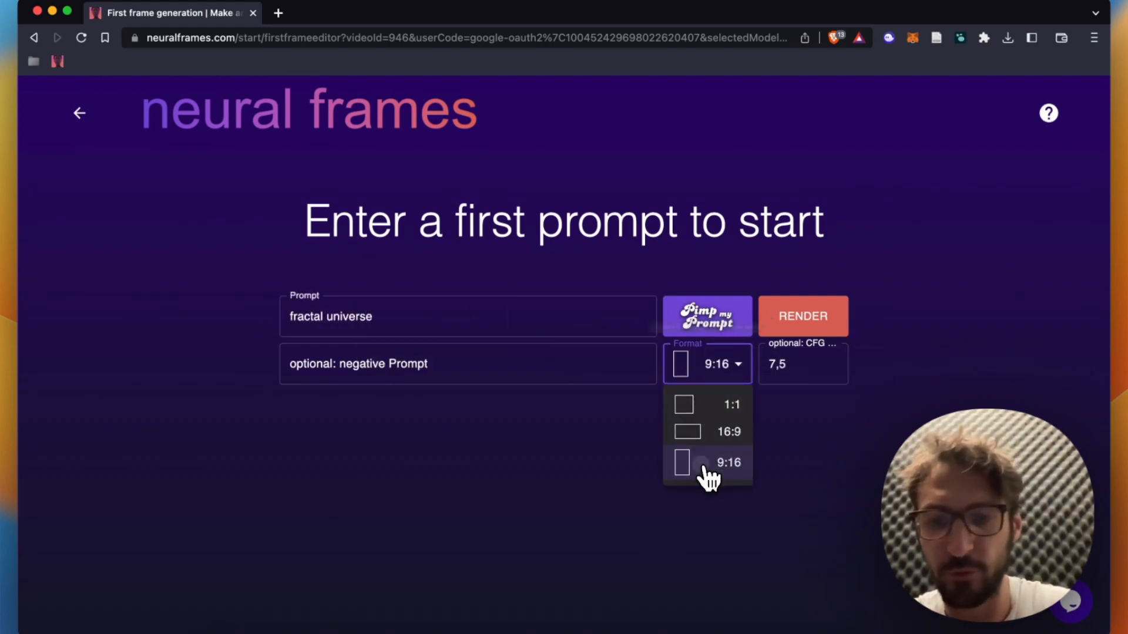
click(815, 319)
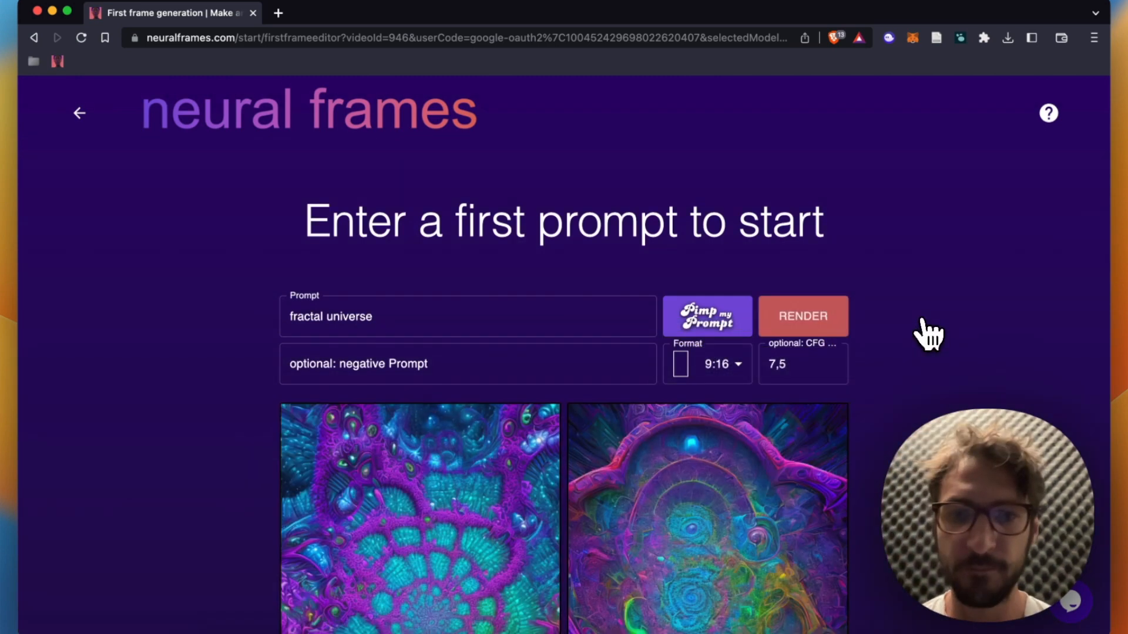
scroll(930, 334, down, 4)
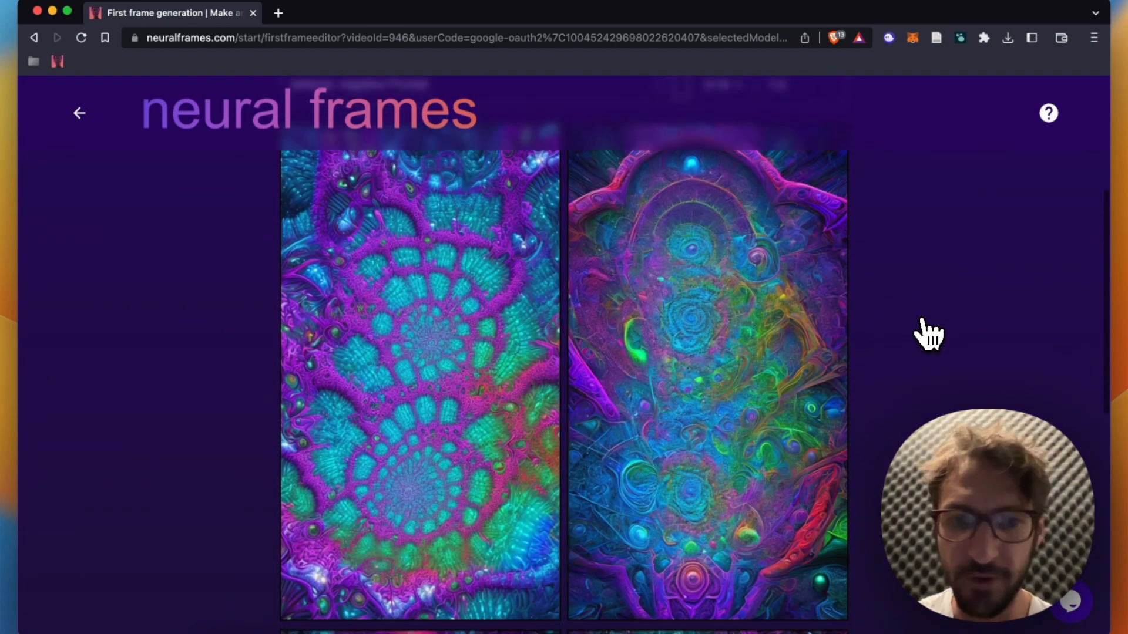
scroll(930, 333, down, 4)
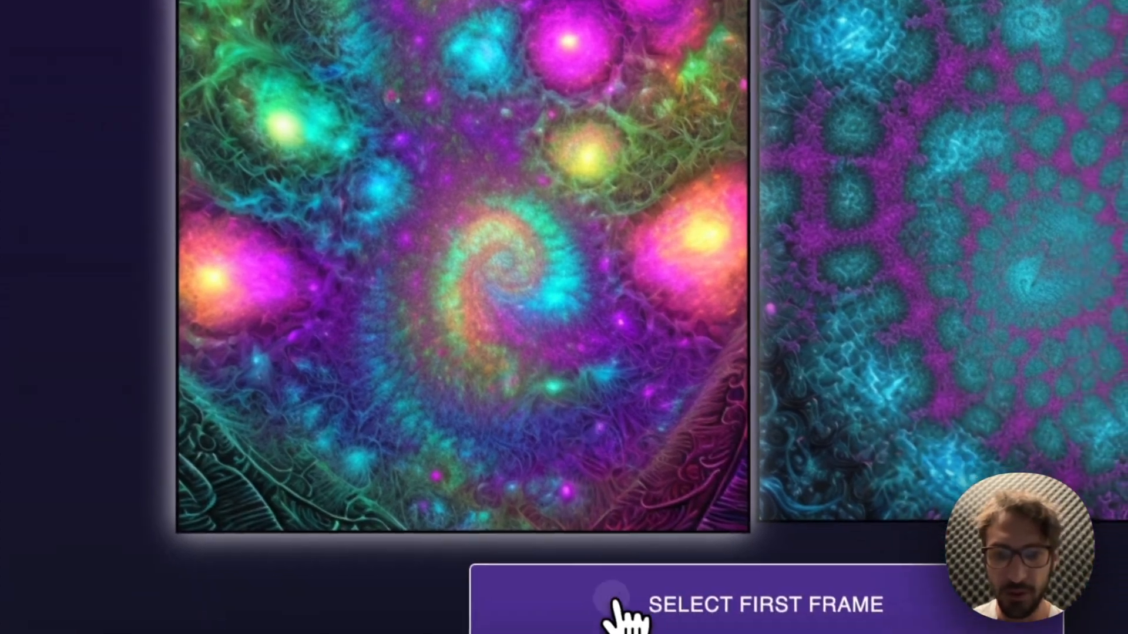
Step: Choose the spiral galaxy fractal image as the video's first frame
click(617, 608)
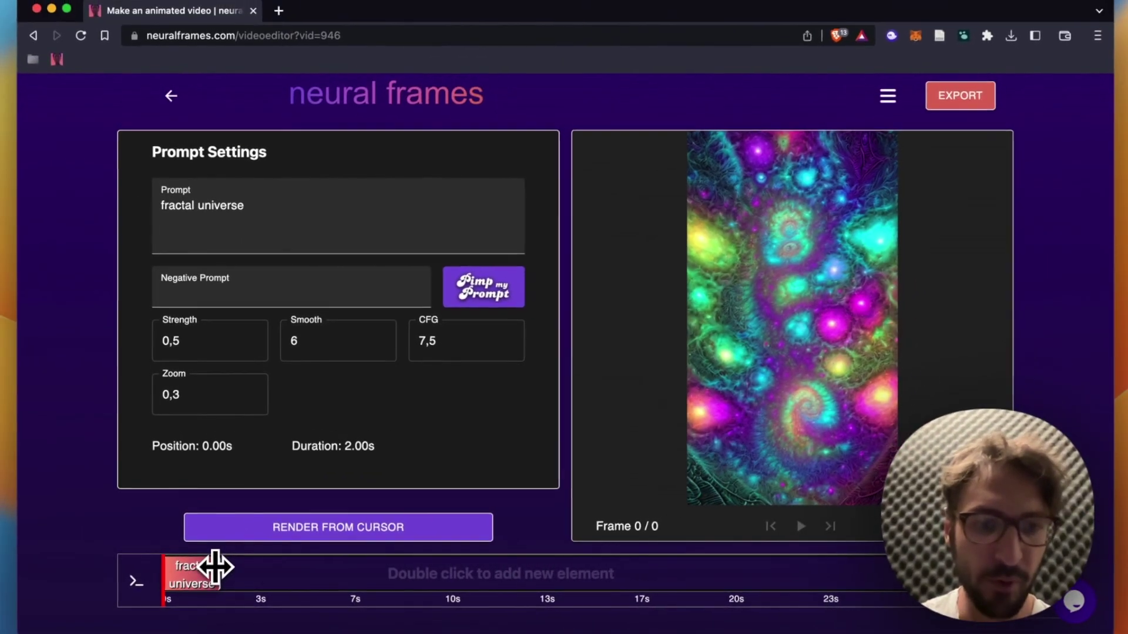
Step: Lengthen the fractal universe clip and set Strength 0,64, Smooth 20 and Zoom 0,5
drag(216, 568, 304, 571)
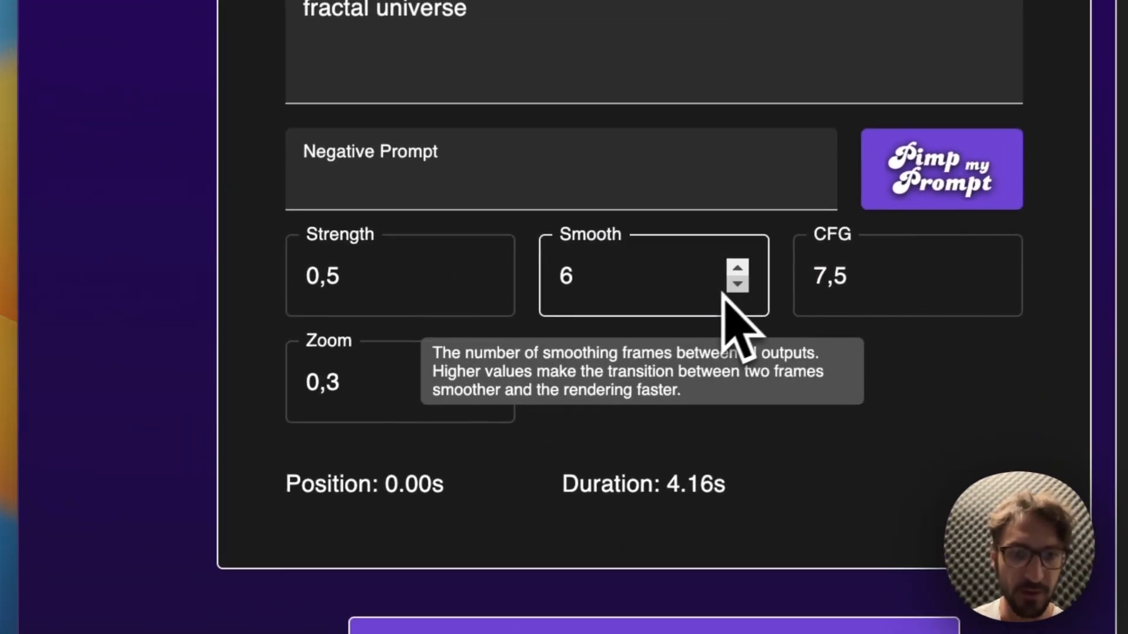
click(380, 348)
click(741, 271)
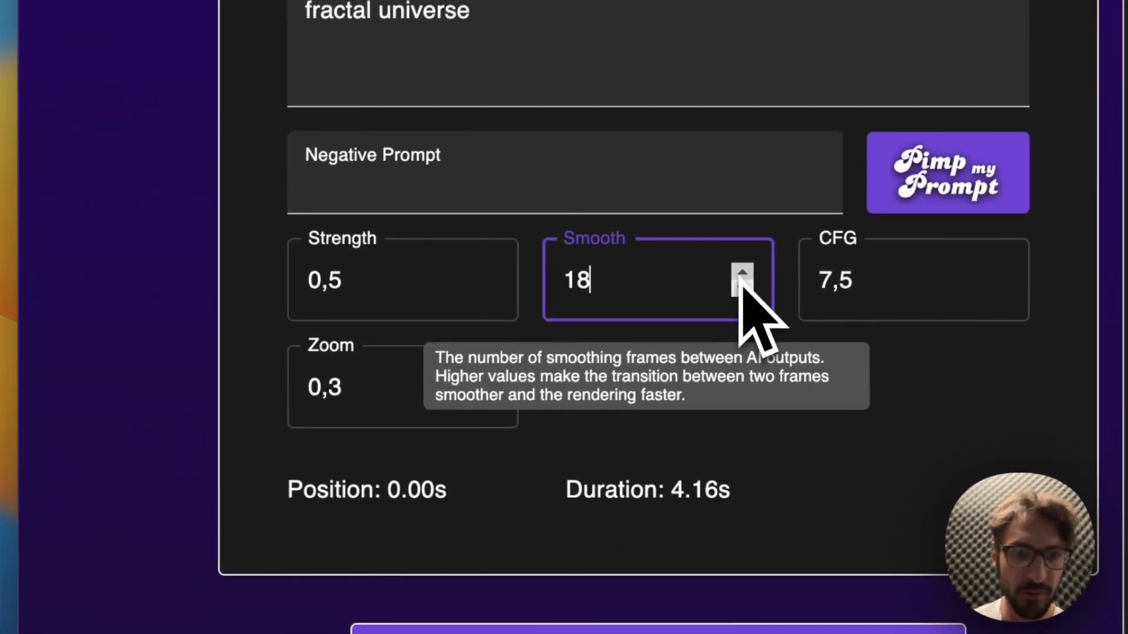
click(487, 273)
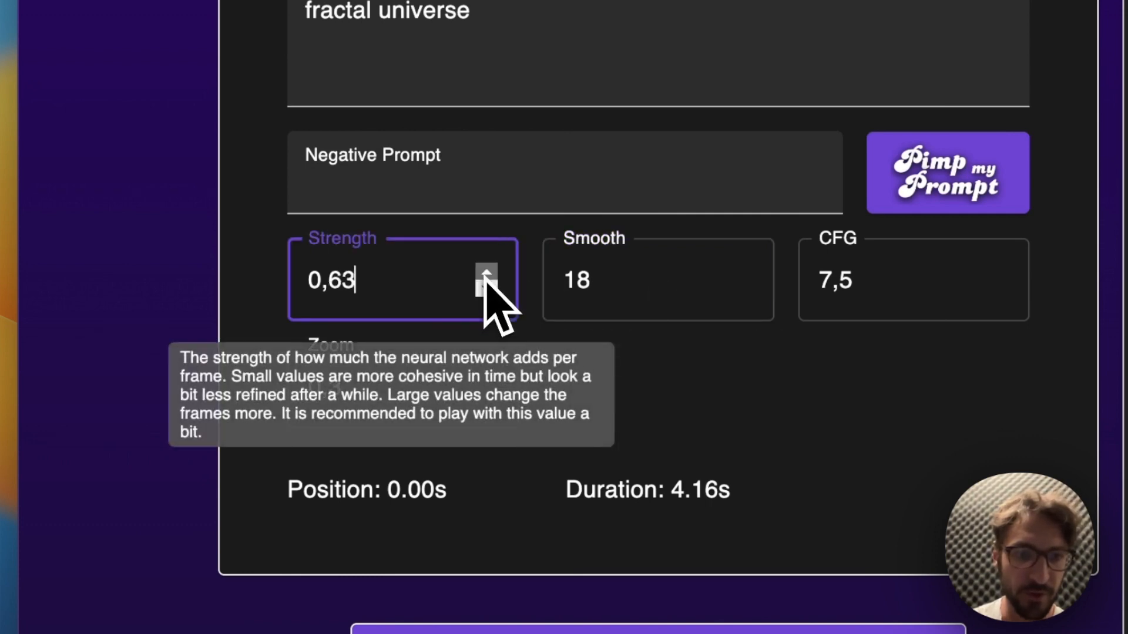
click(765, 269)
click(765, 270)
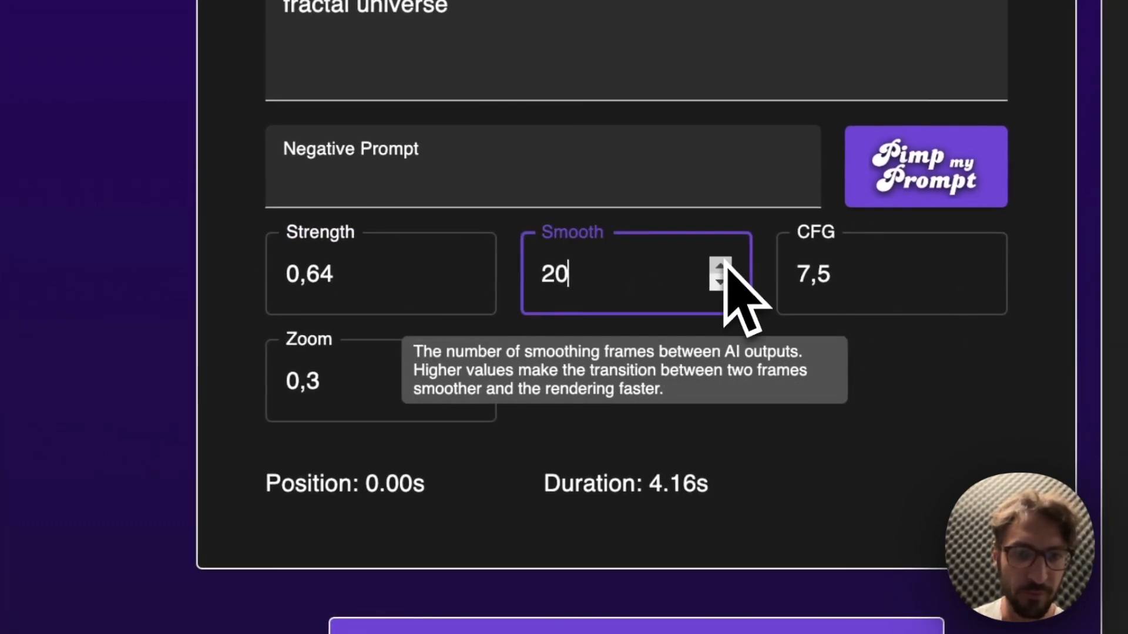
click(463, 374)
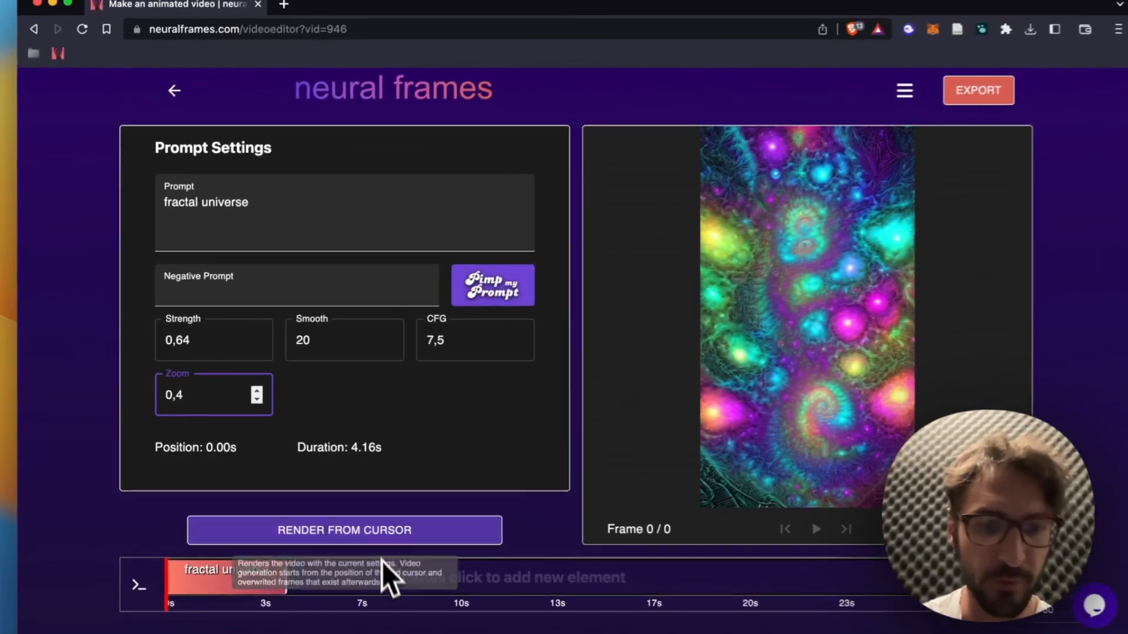
click(252, 390)
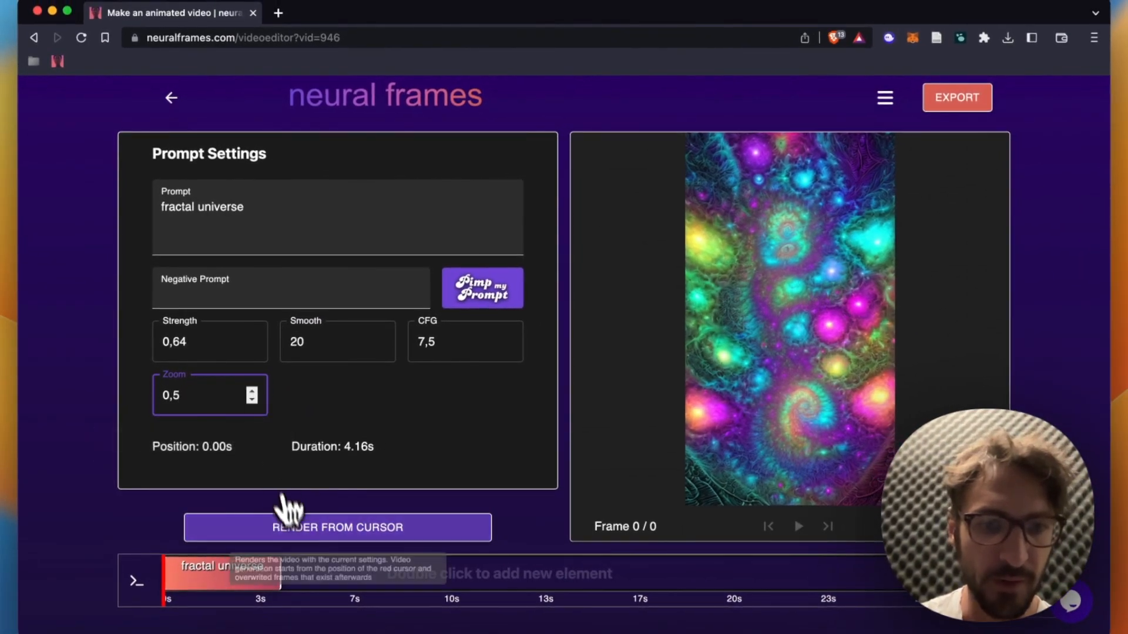
Step: Render the 100-frame animation from the cursor and bring up the export settings
click(294, 536)
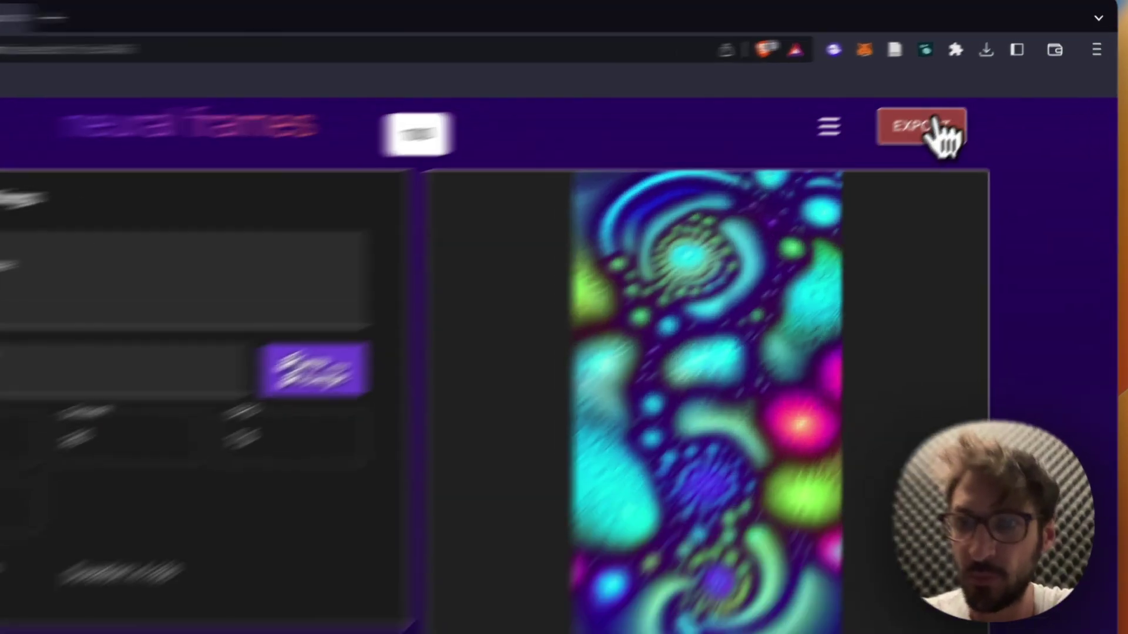
click(957, 97)
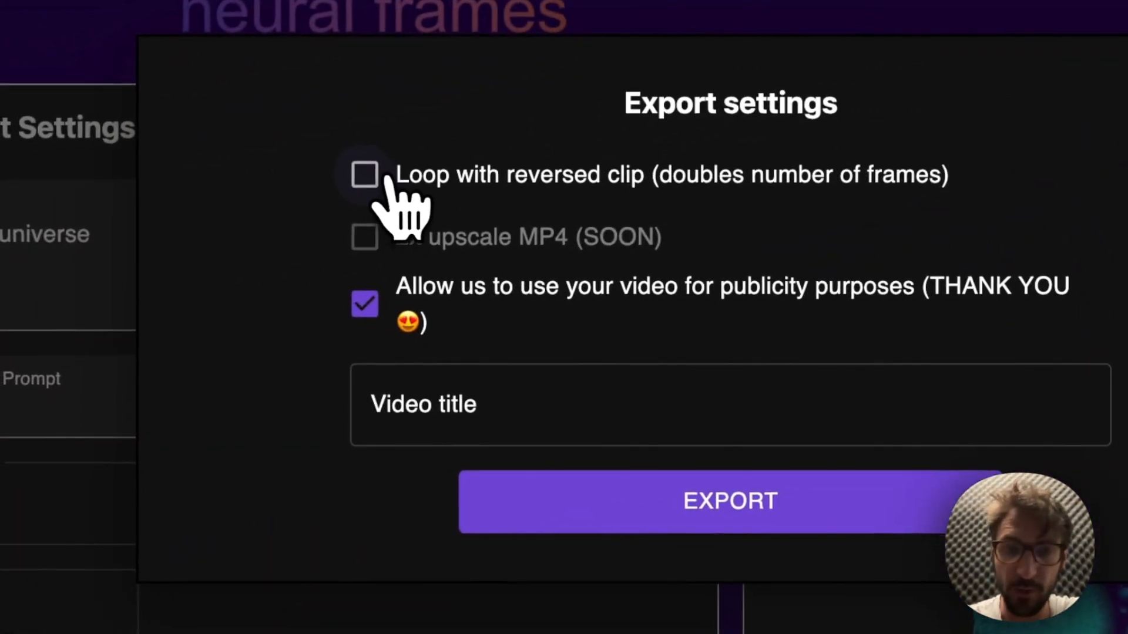
Step: Export the reverse-looped video titled 'fractal universe spotify canvas' and view the result
click(433, 392)
text(fractal universe)
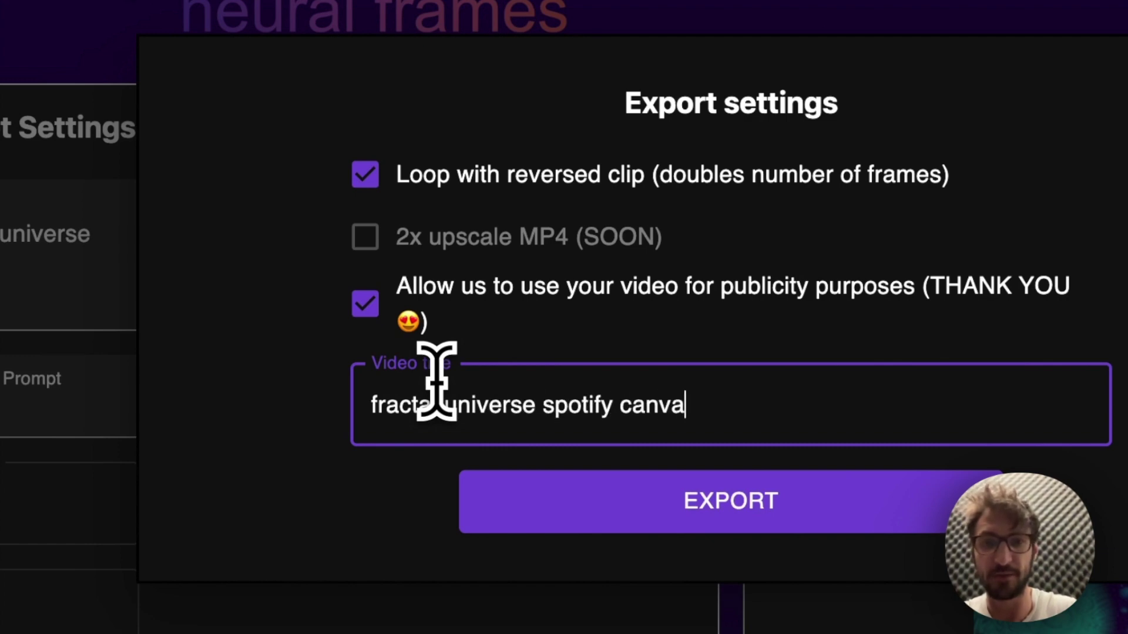
text(spotify canvas)
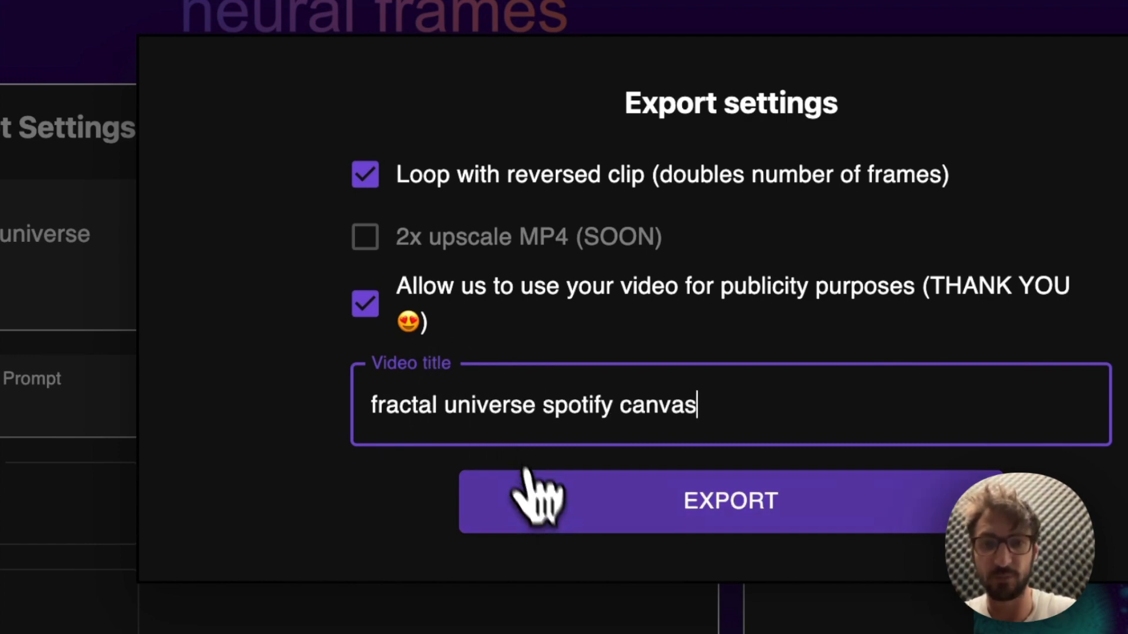
click(537, 501)
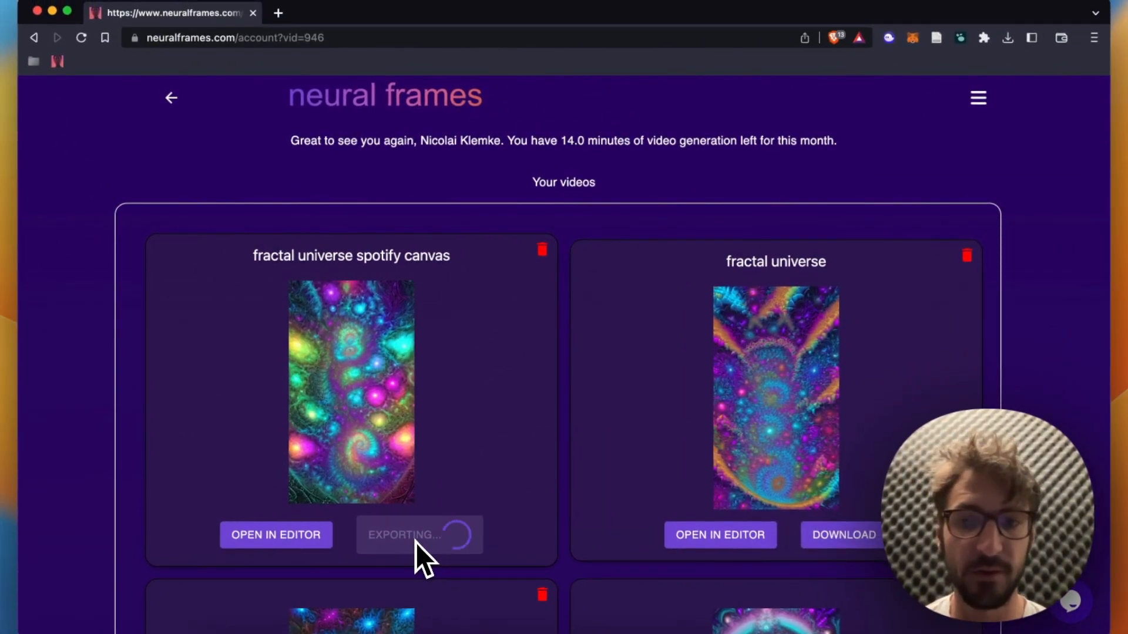
click(416, 539)
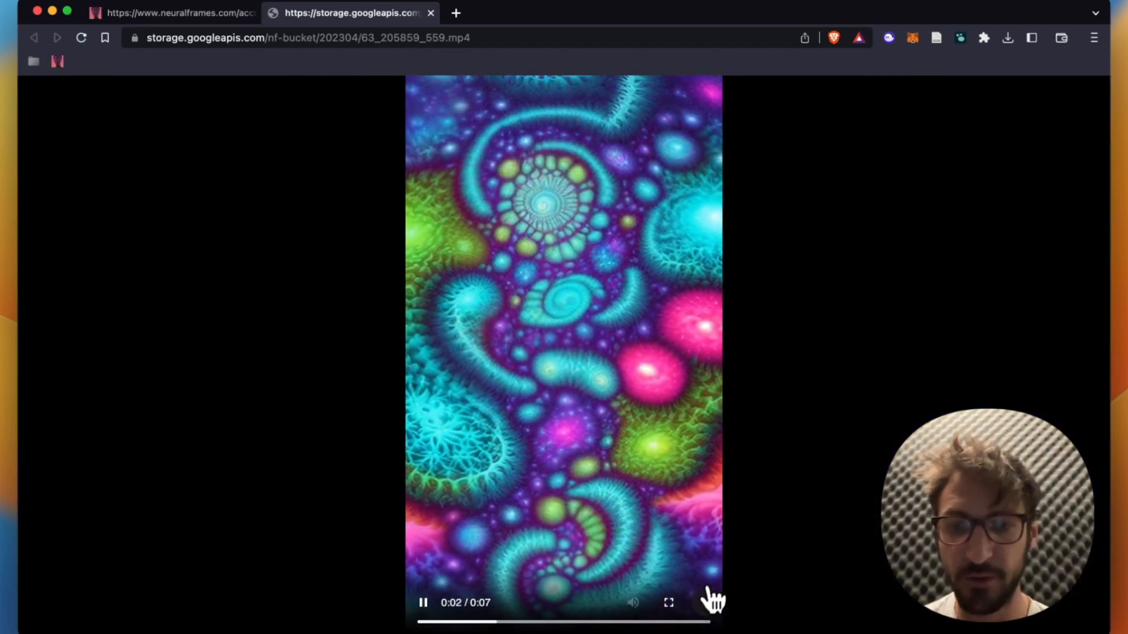
Step: Download the exported 7-second video as an MP4 into Downloads
click(704, 601)
click(652, 531)
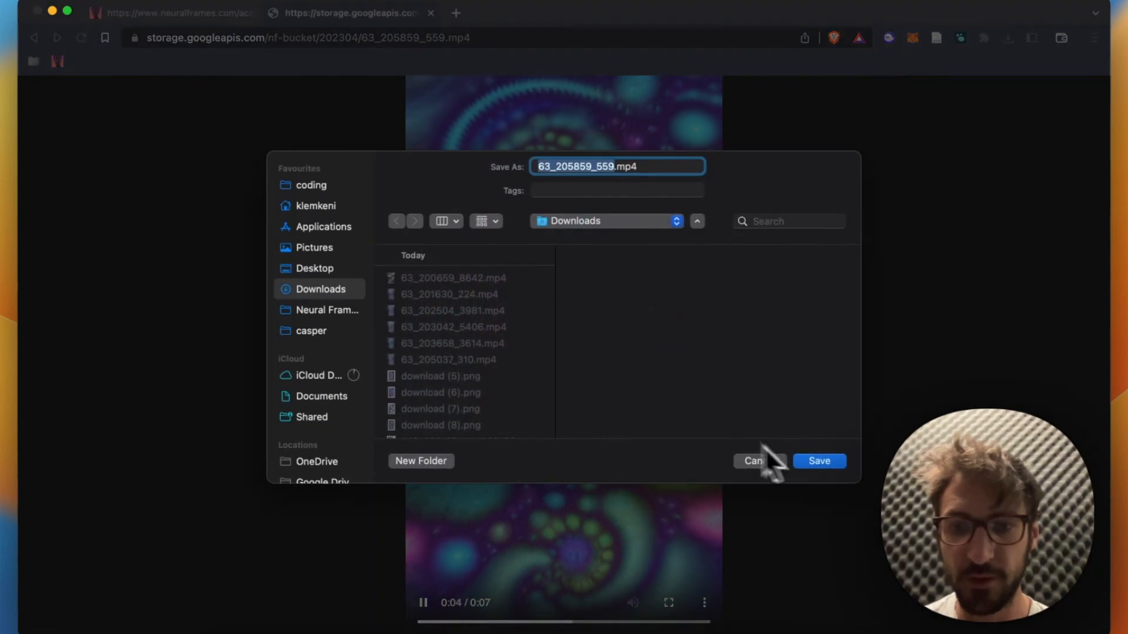
click(819, 452)
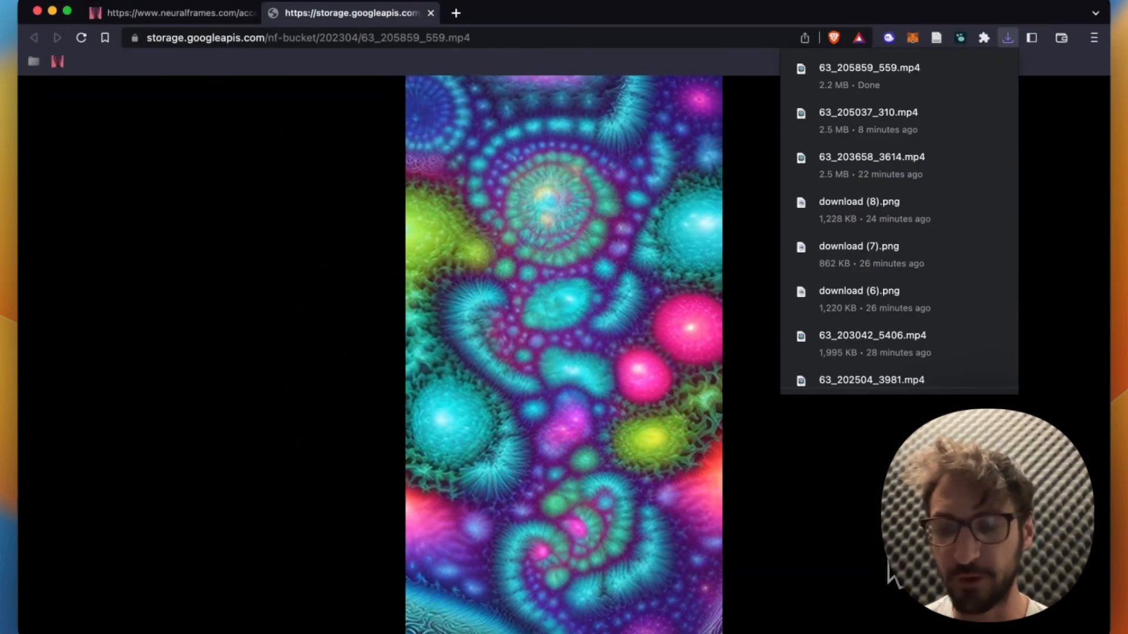
click(800, 631)
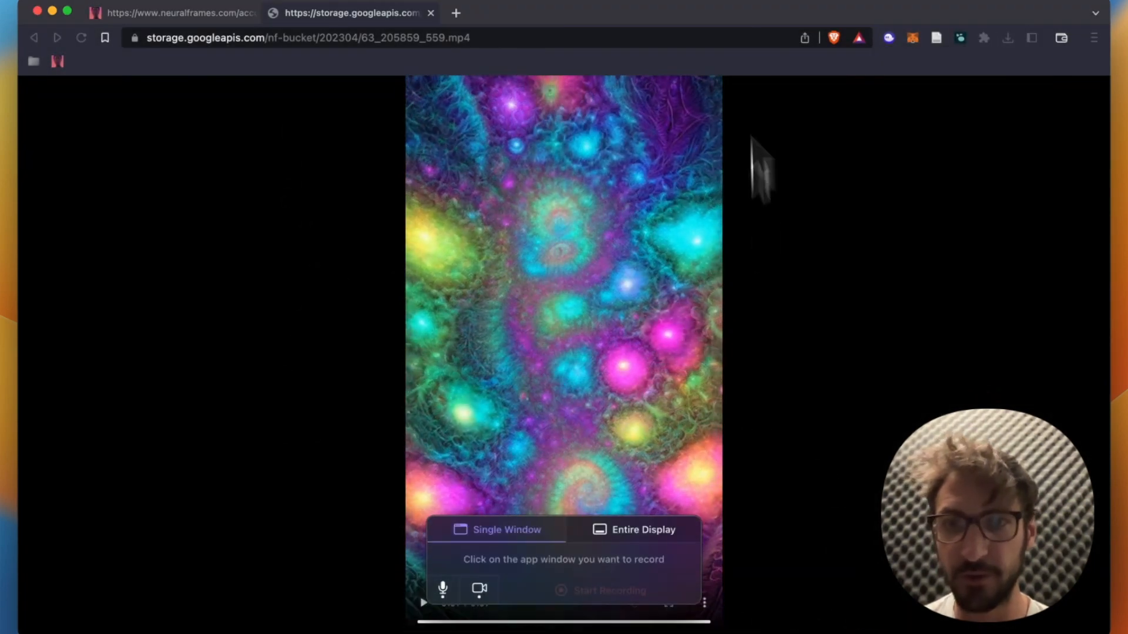